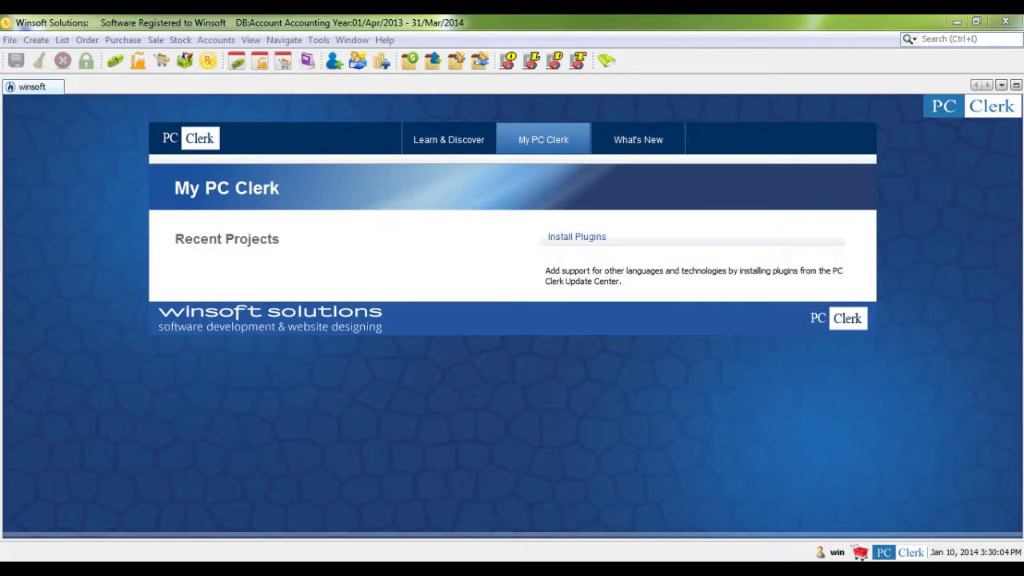
# - Open an Opening Stock entry, set its serial number to 1 and choose 10/01/2014 as the date
pyautogui.click(180, 40)
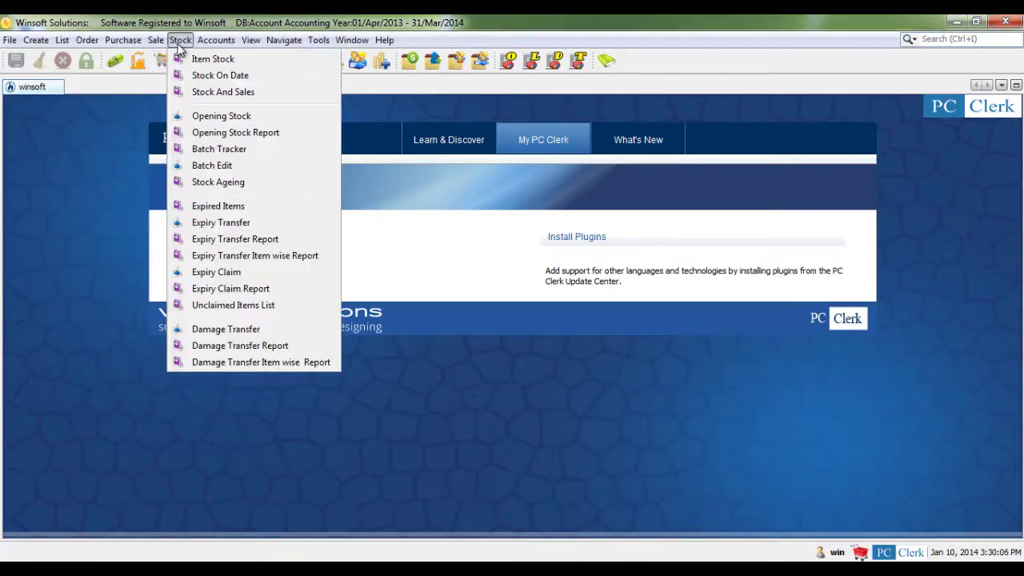
pyautogui.click(195, 119)
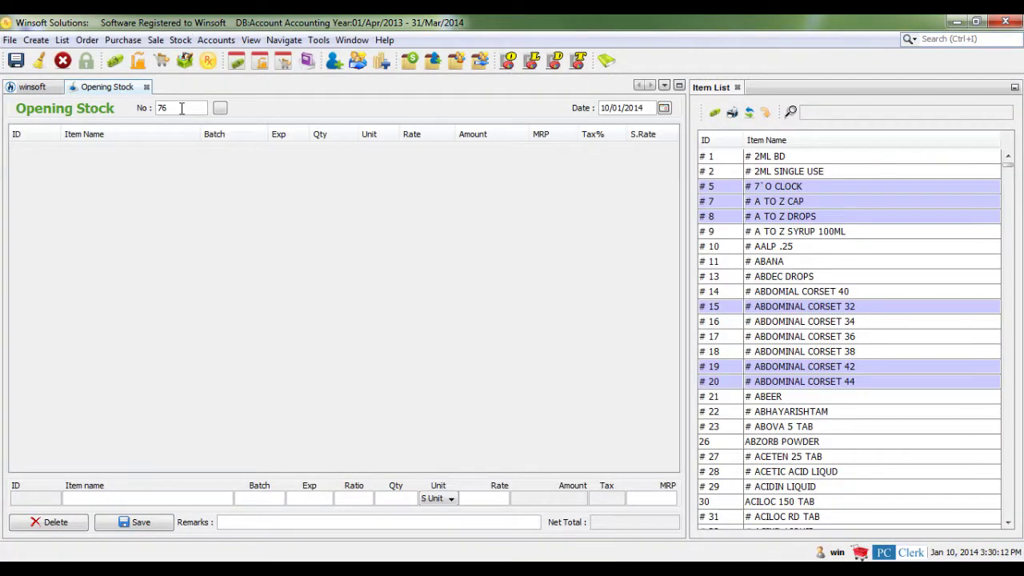
pyautogui.click(182, 108)
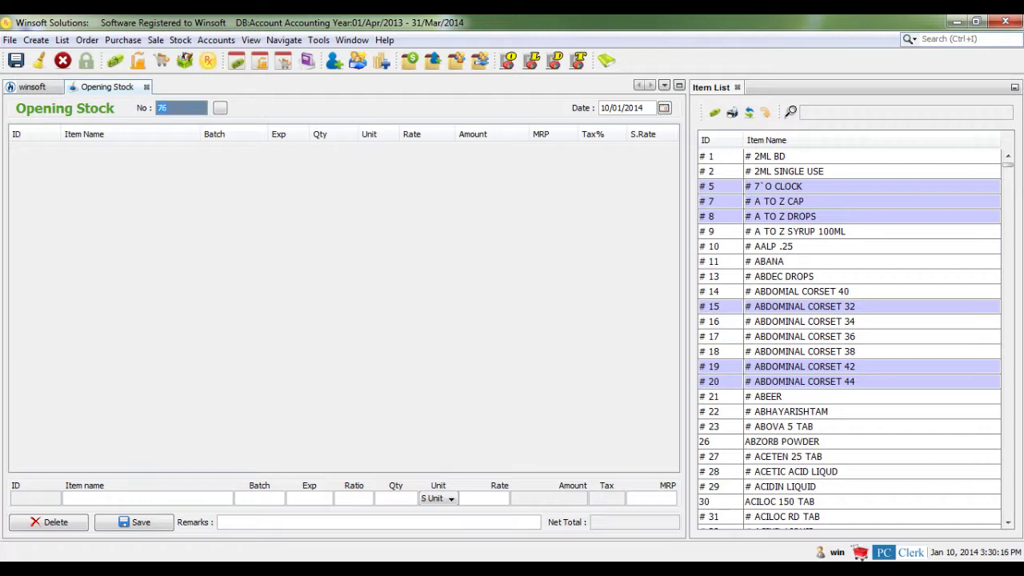
pyautogui.write('1')
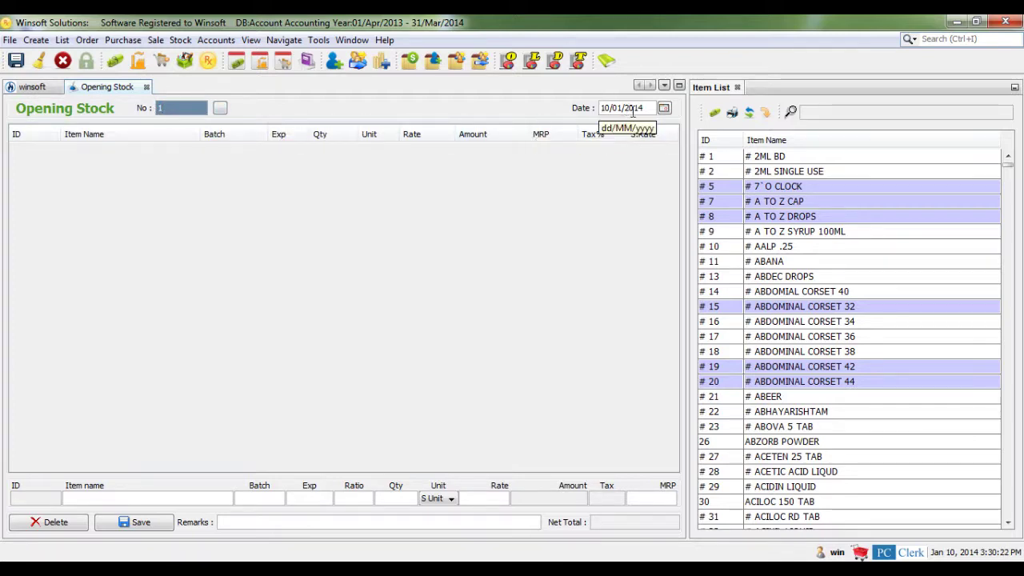
pyautogui.click(663, 109)
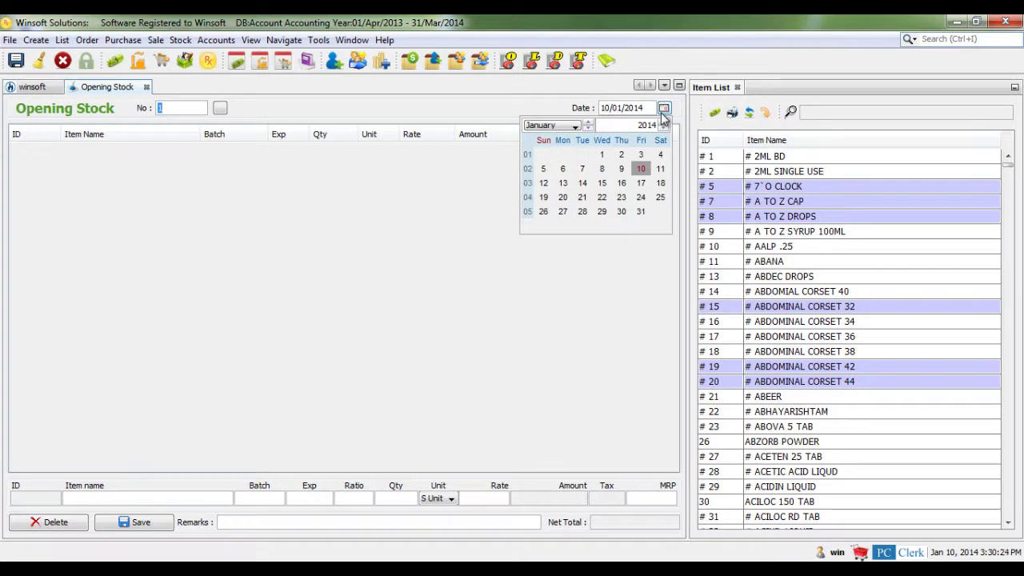
pyautogui.click(638, 164)
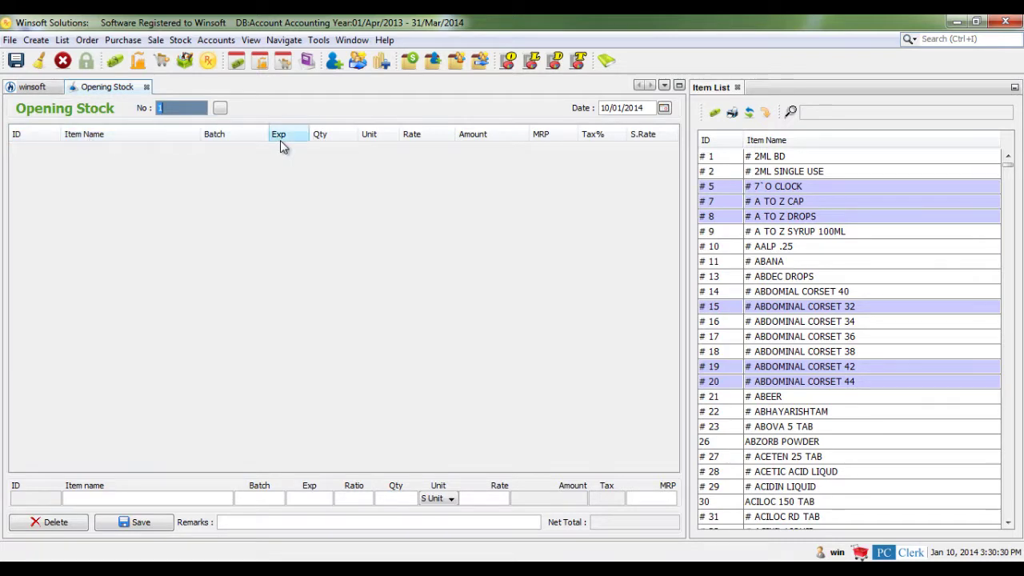
# - Start a stock line for HIT BLACK LIQUID with batch CB689 and expiry 09/18
pyautogui.click(177, 501)
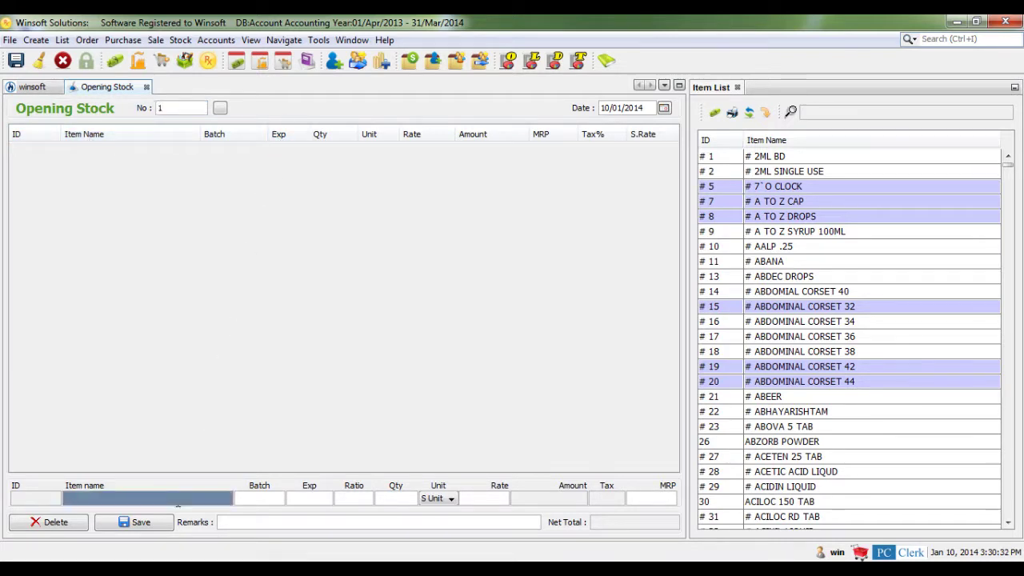
pyautogui.write('hit')
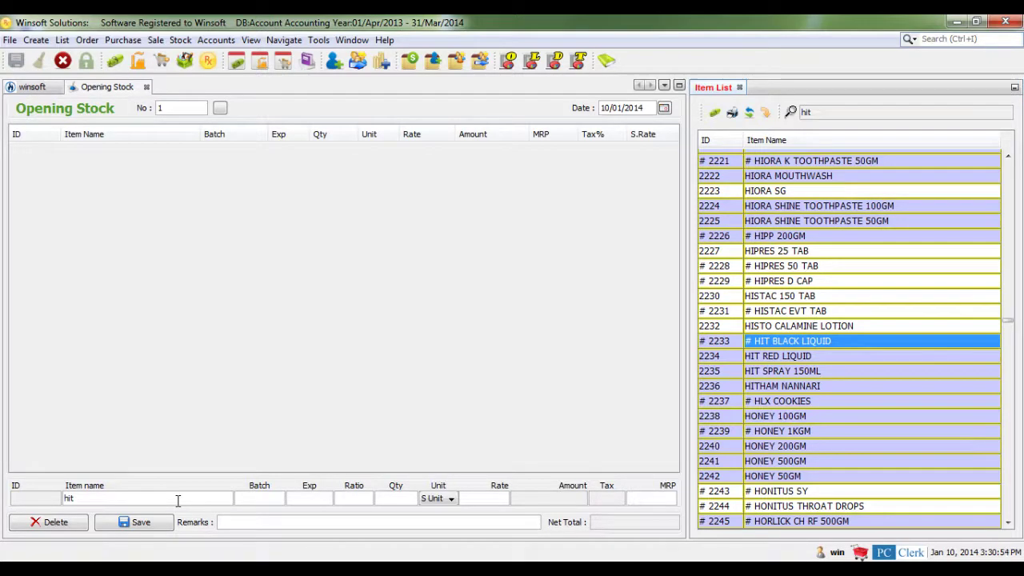
pyautogui.press('Return')
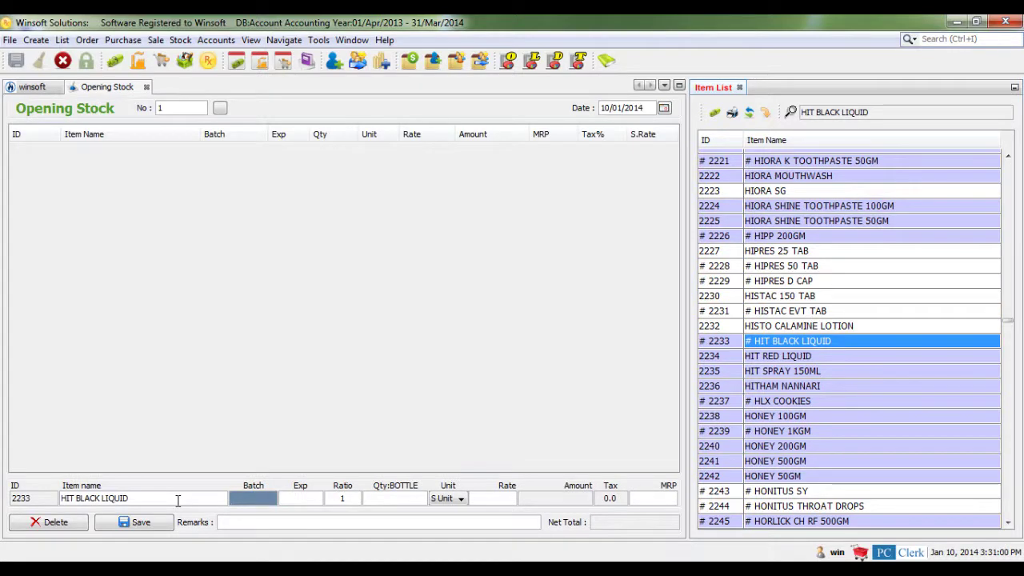
pyautogui.write('CB689')
pyautogui.press('Return')
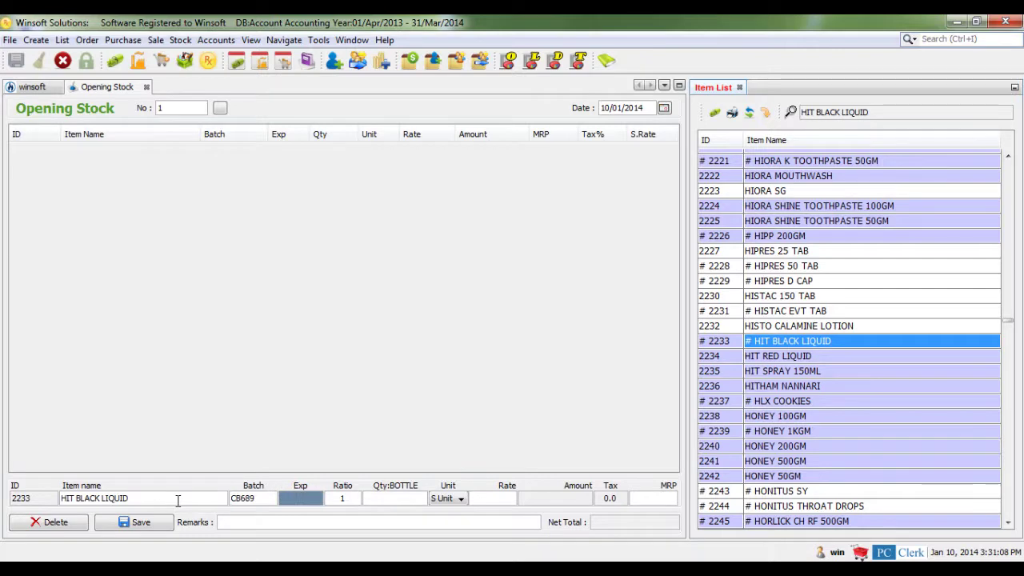
pyautogui.write('09/18')
pyautogui.press('Return')
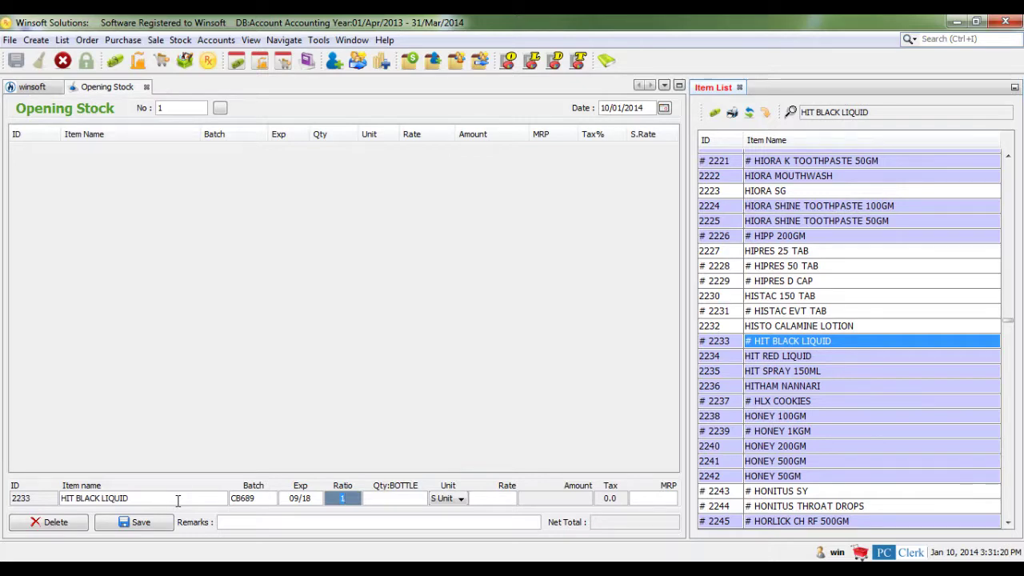
# - Keep the HIT BLACK LIQUID ratio at 1 and set its quantity to 1 in S Unit
pyautogui.press('Return')
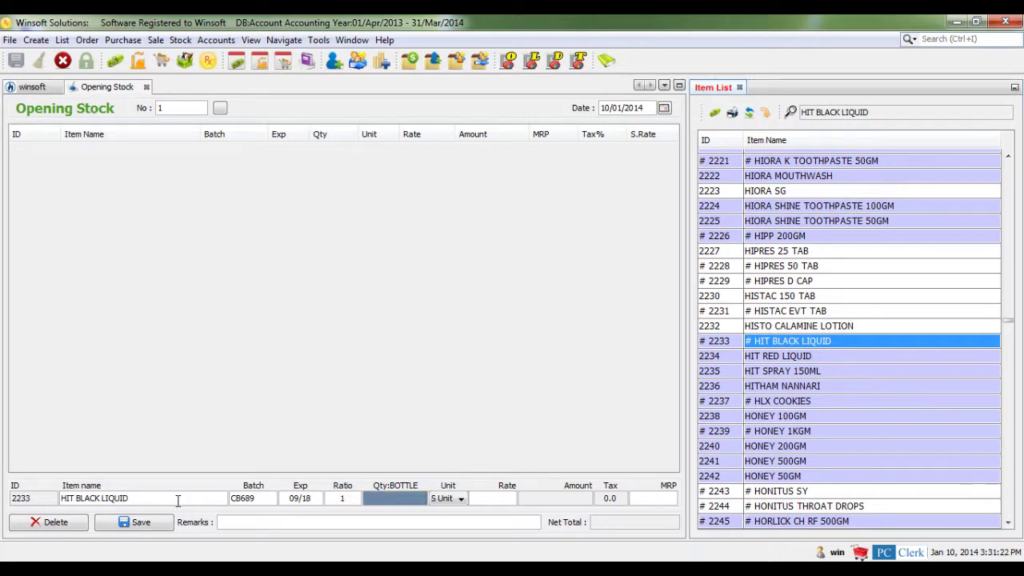
pyautogui.press('Return')
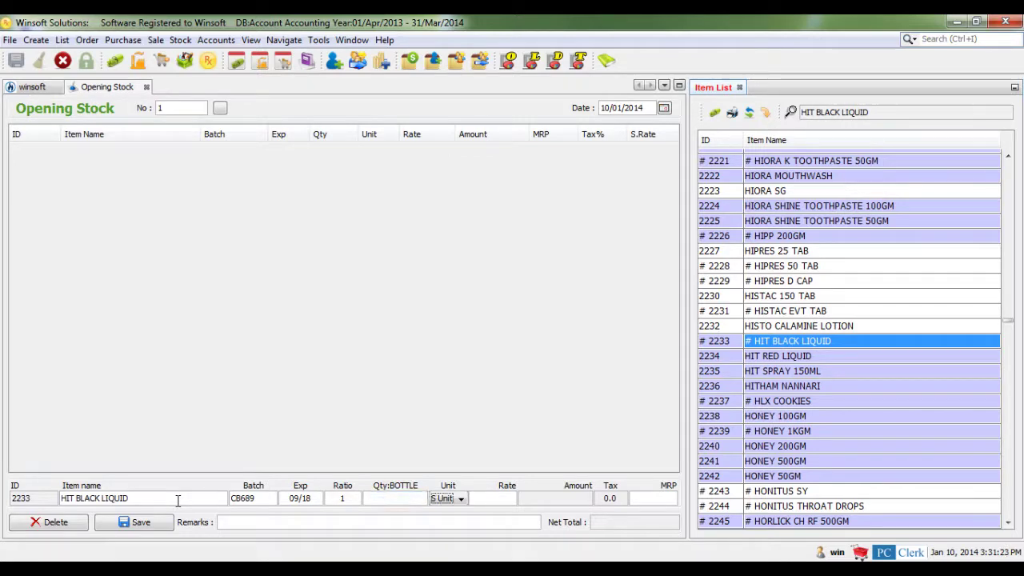
pyautogui.click(462, 499)
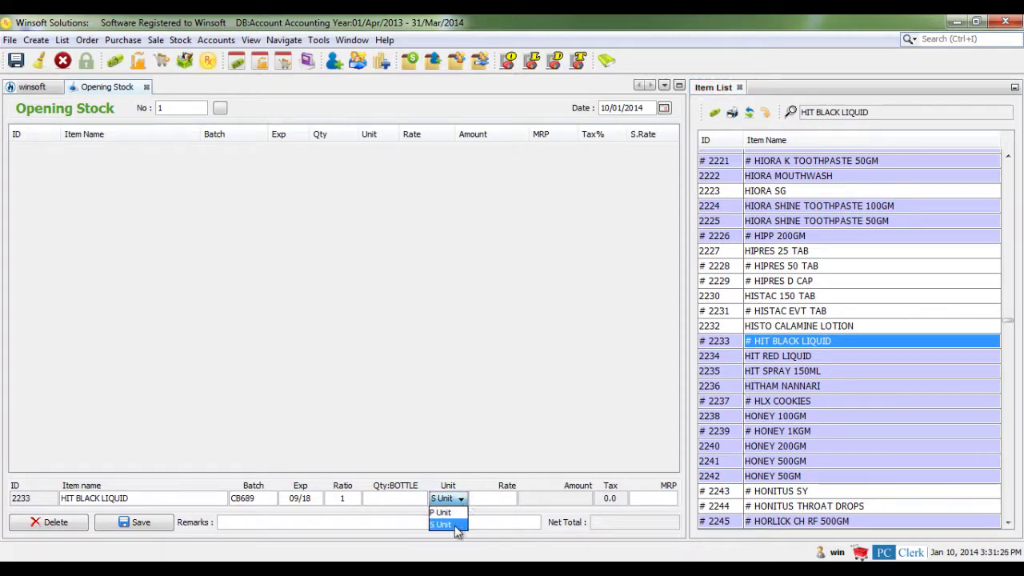
pyautogui.click(420, 498)
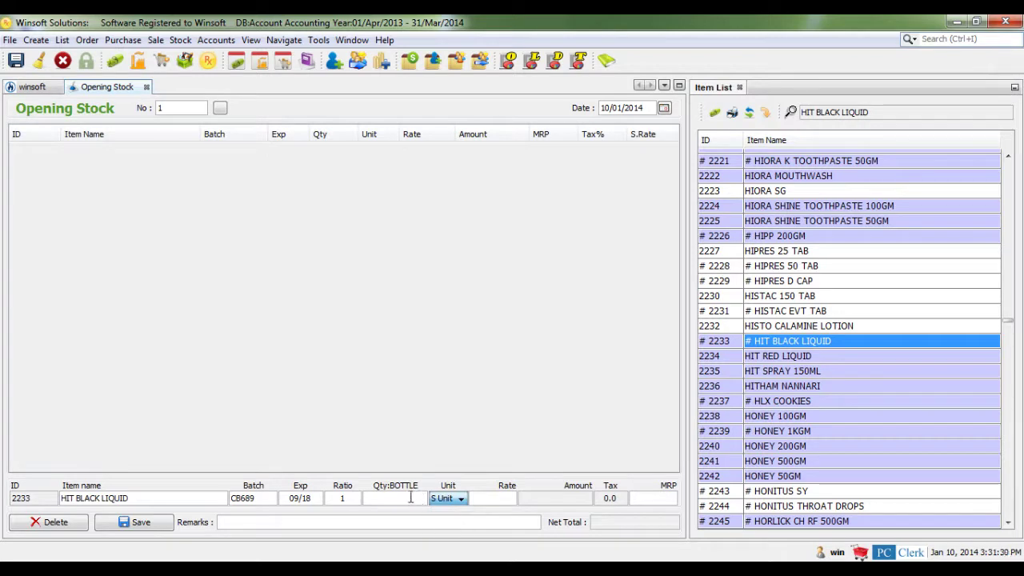
pyautogui.click(415, 498)
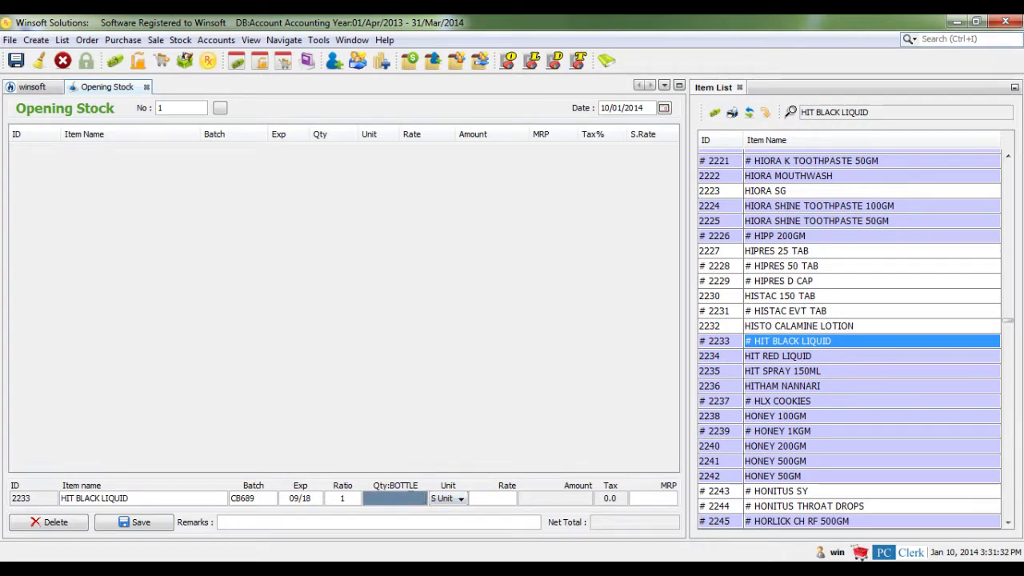
pyautogui.write('1')
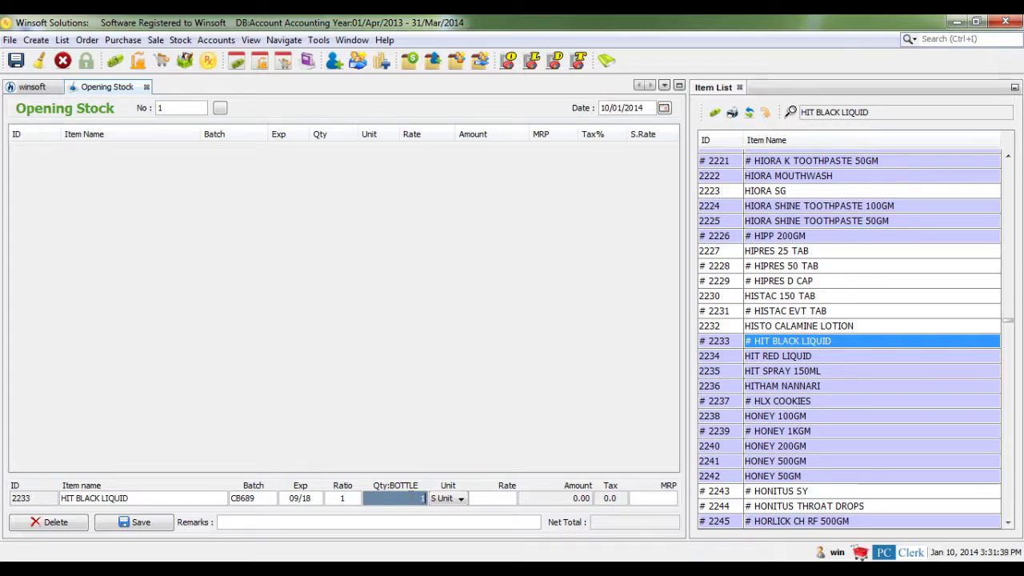
pyautogui.press('Return')
pyautogui.press('Return')
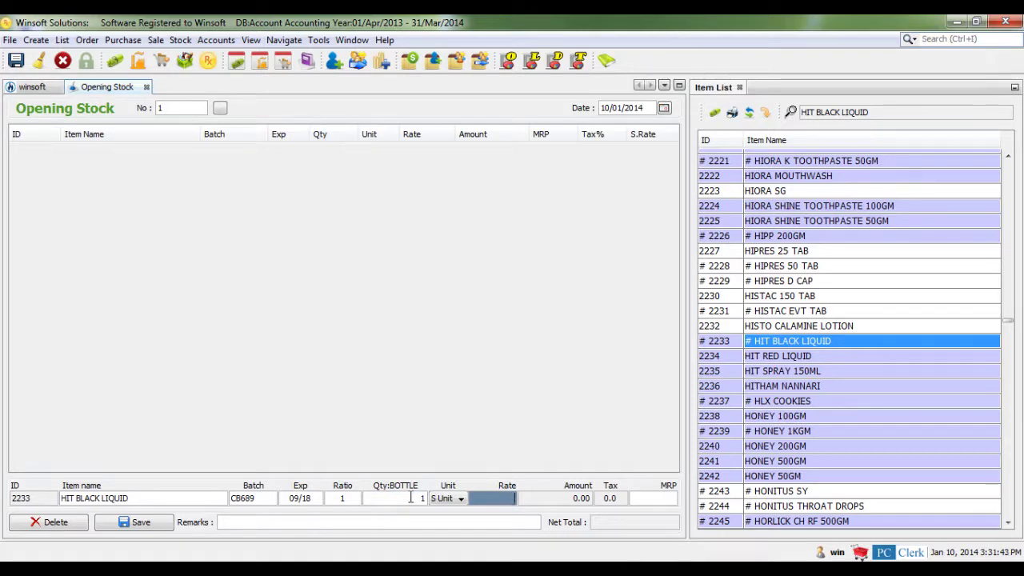
# - Set the HIT BLACK LIQUID rate to 40 and MRP to 45, and add the line to the stock table
pyautogui.write('40')
pyautogui.press('Return')
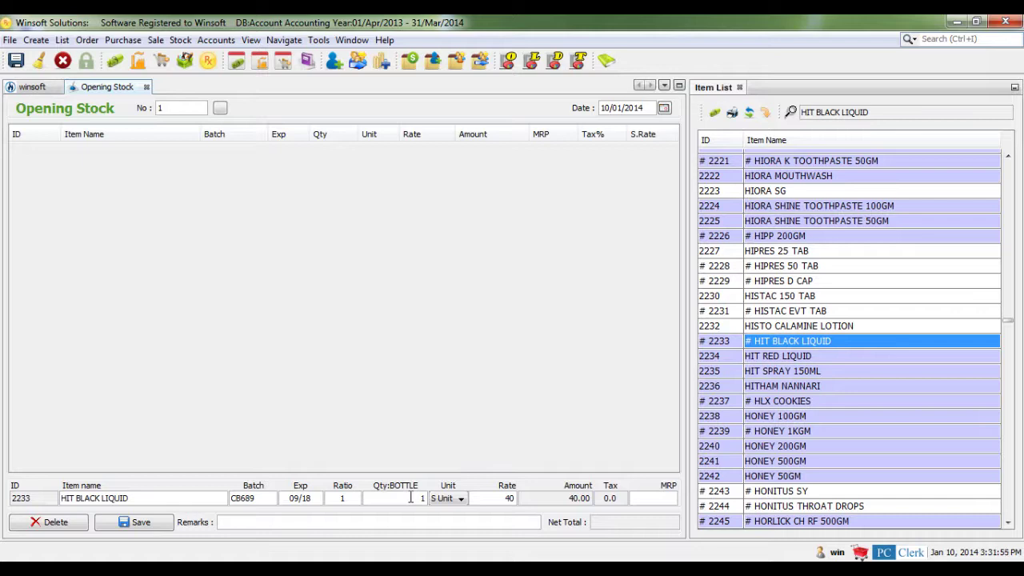
pyautogui.press('Return')
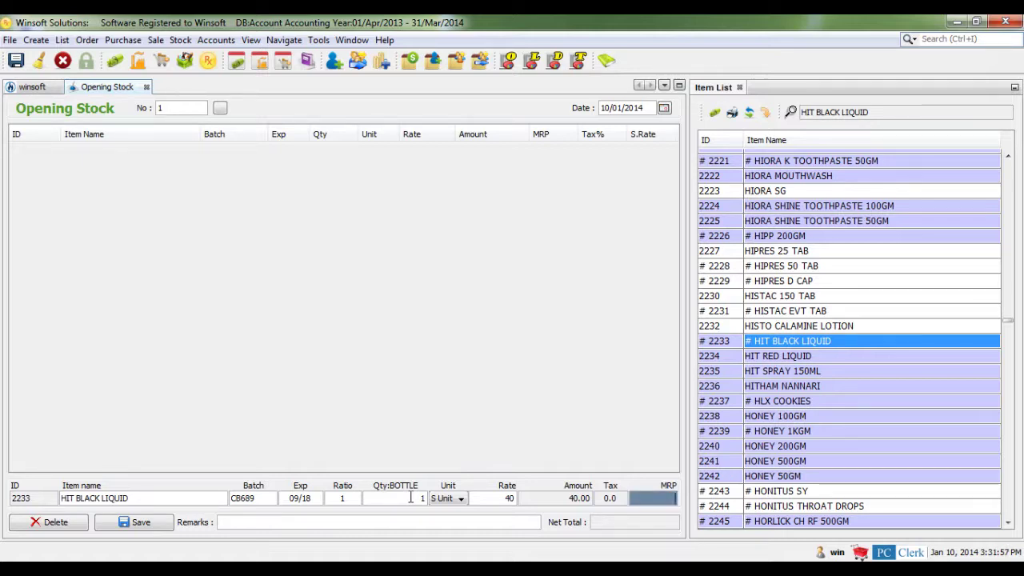
pyautogui.write('45')
pyautogui.press('Return')
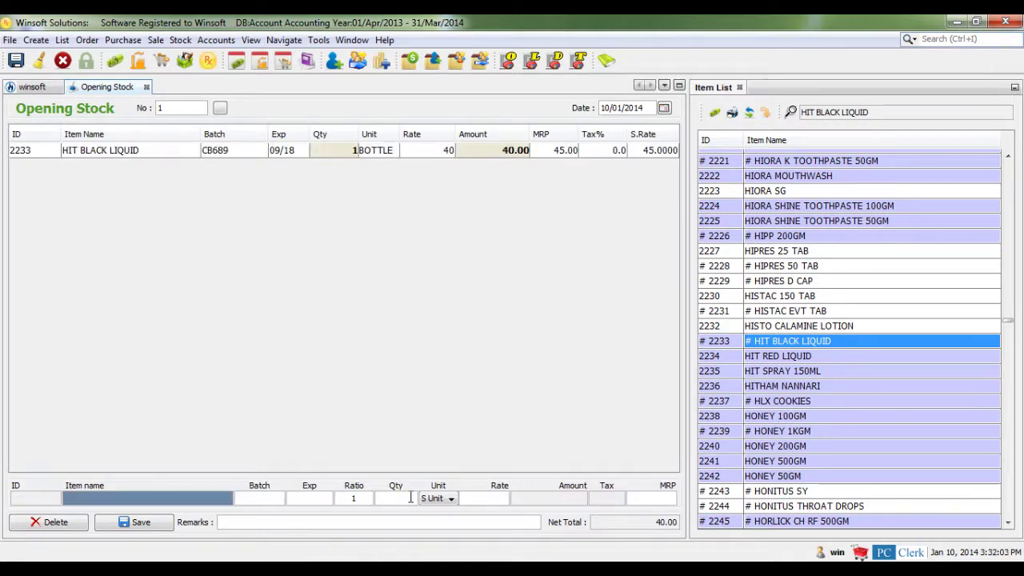
# - Start a stock line for BENDEX SYP with batch CF743 and expiry 07/18
pyautogui.write('bend')
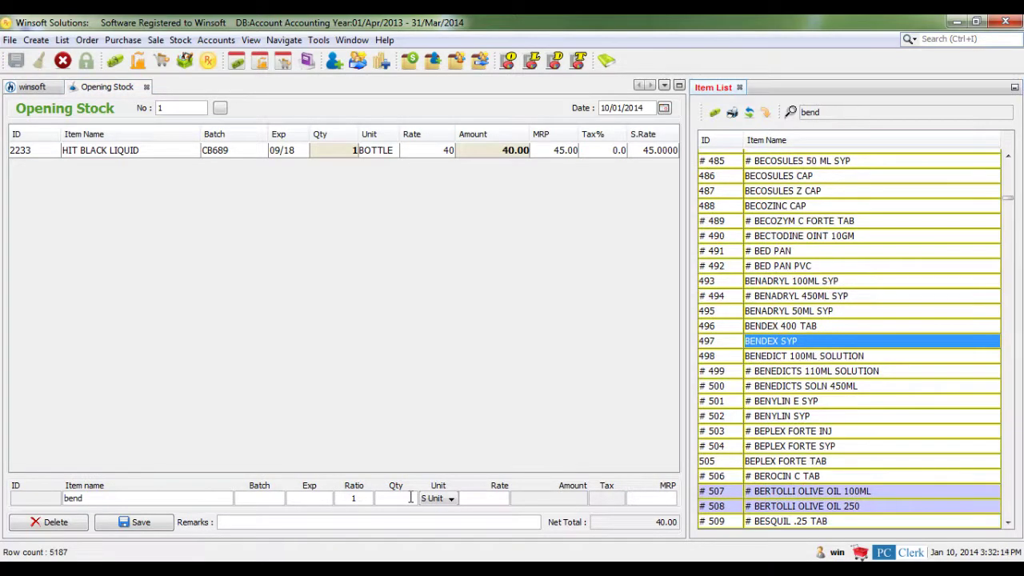
pyautogui.press('Return')
pyautogui.write('43')
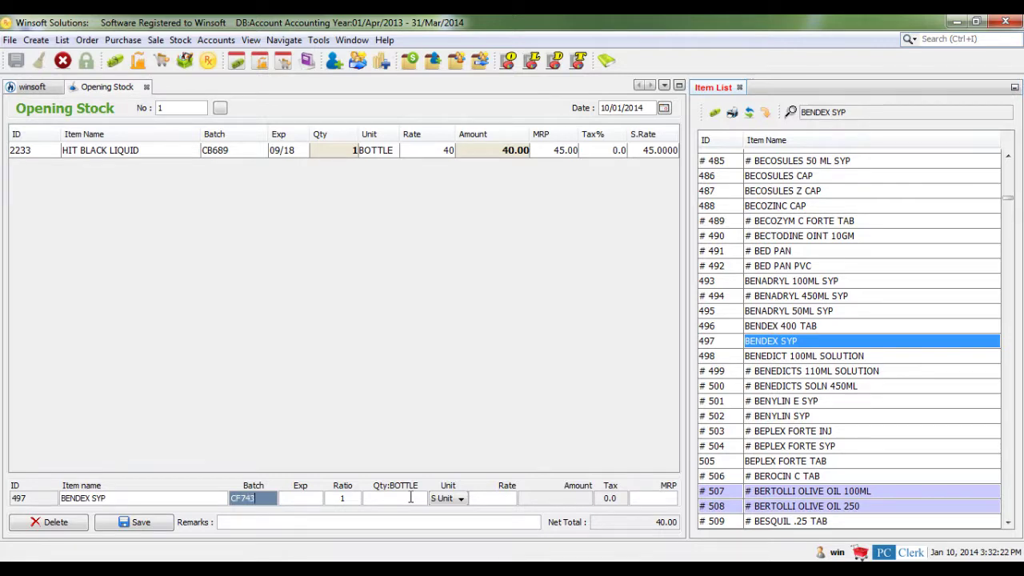
pyautogui.press('Return')
pyautogui.write('07')
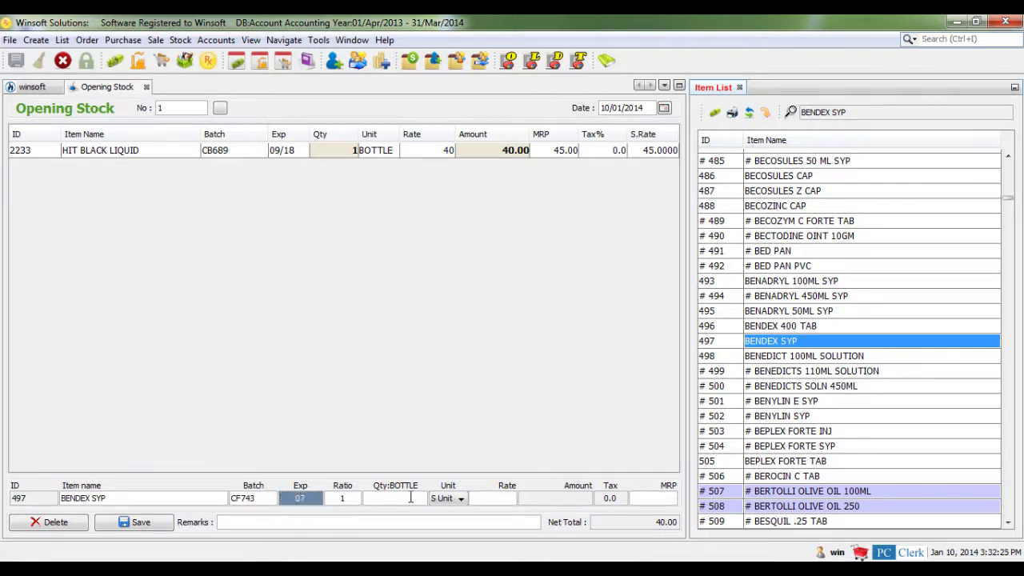
pyautogui.write('/18')
pyautogui.press('Return')
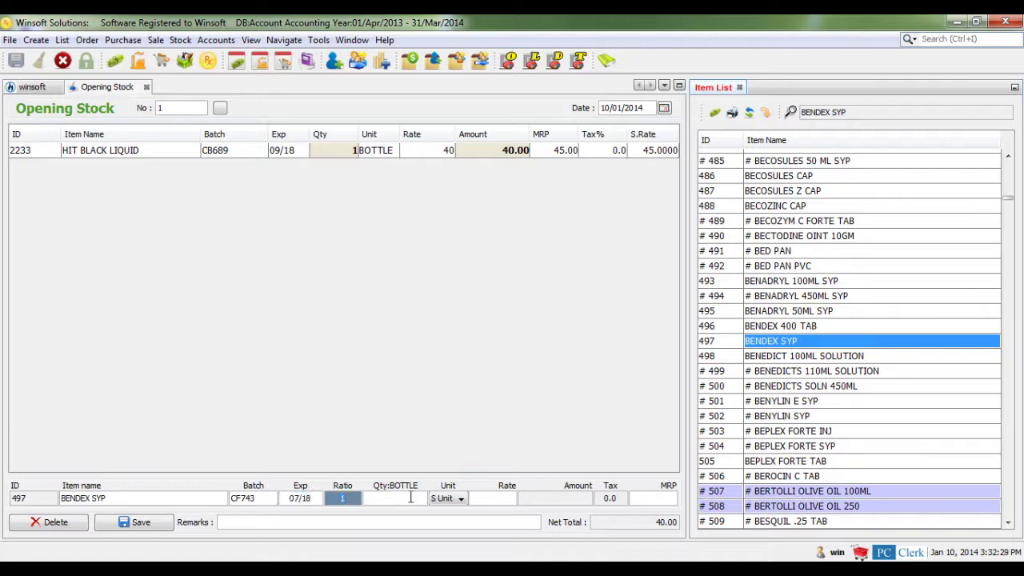
# - Complete the BENDEX SYP line with quantity 5, rate 16 and MRP 20, and add it to the stock table
pyautogui.press('Return')
pyautogui.write('5')
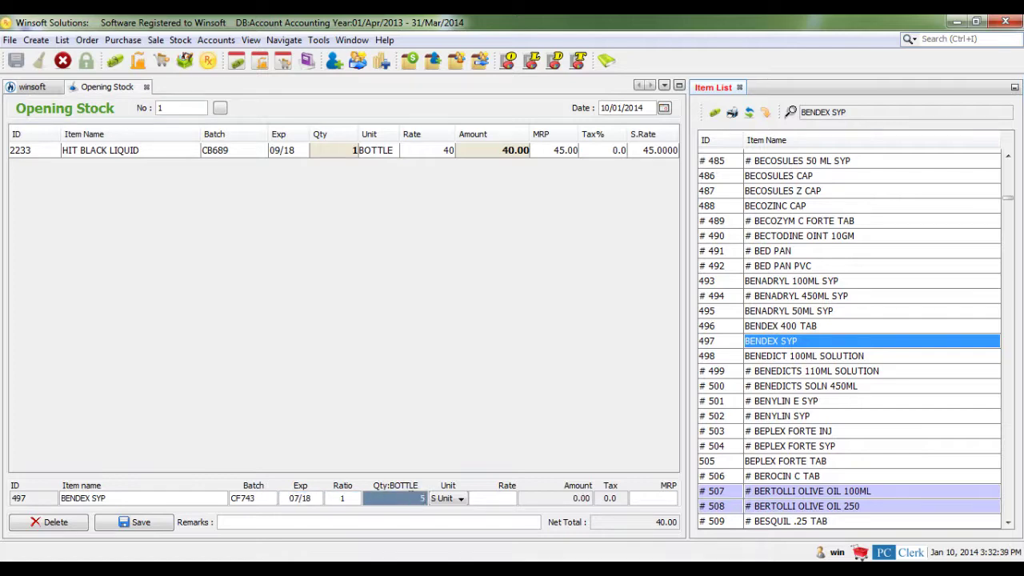
pyautogui.press('Return')
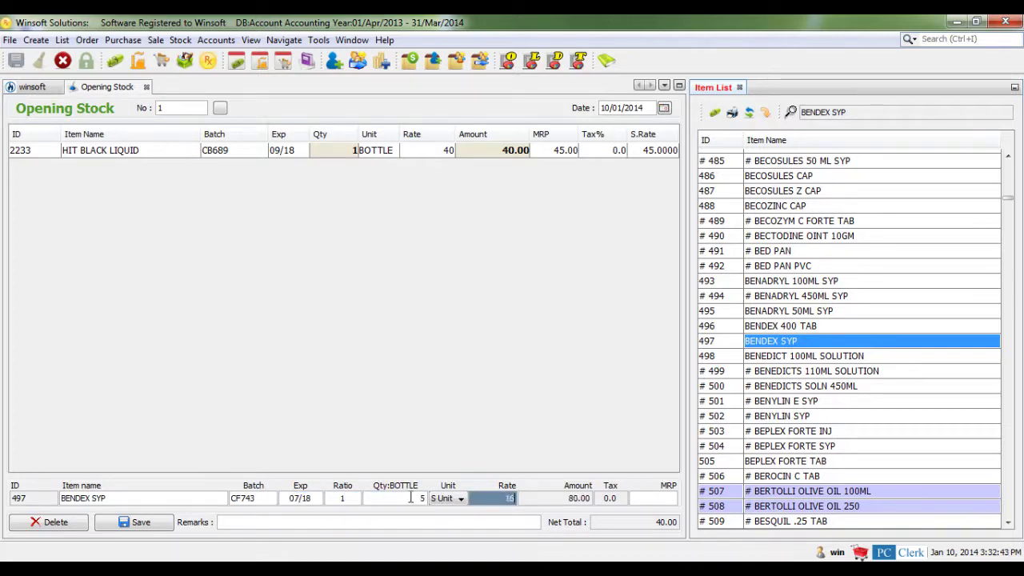
pyautogui.press('Return')
pyautogui.press('Return')
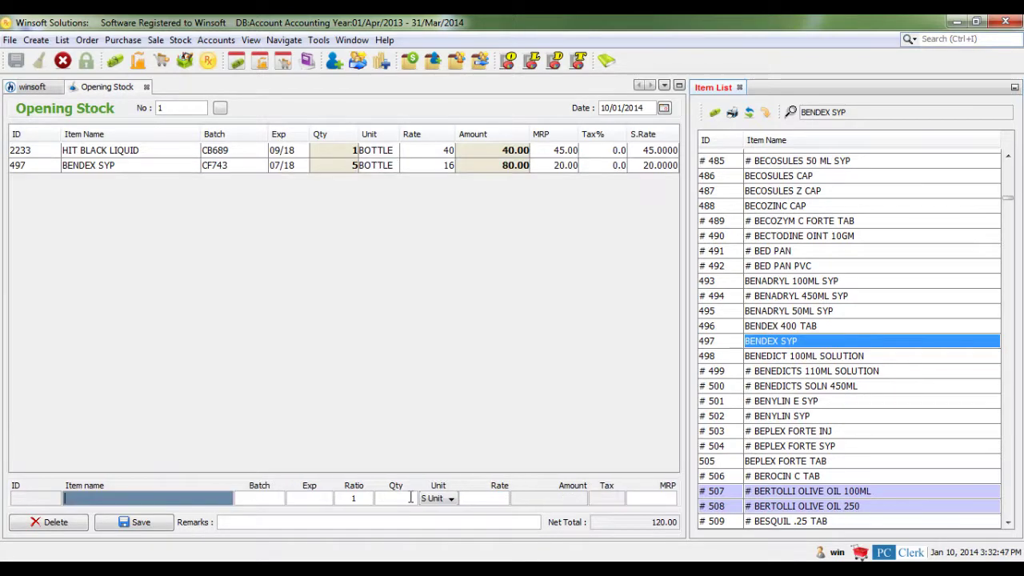
# - Start a stock line for HANSAPLAST BAND-AID with batch CF865 and expiry 04/18
pyautogui.press('Return')
pyautogui.write('hans')
pyautogui.press('Return')
pyautogui.press('Return')
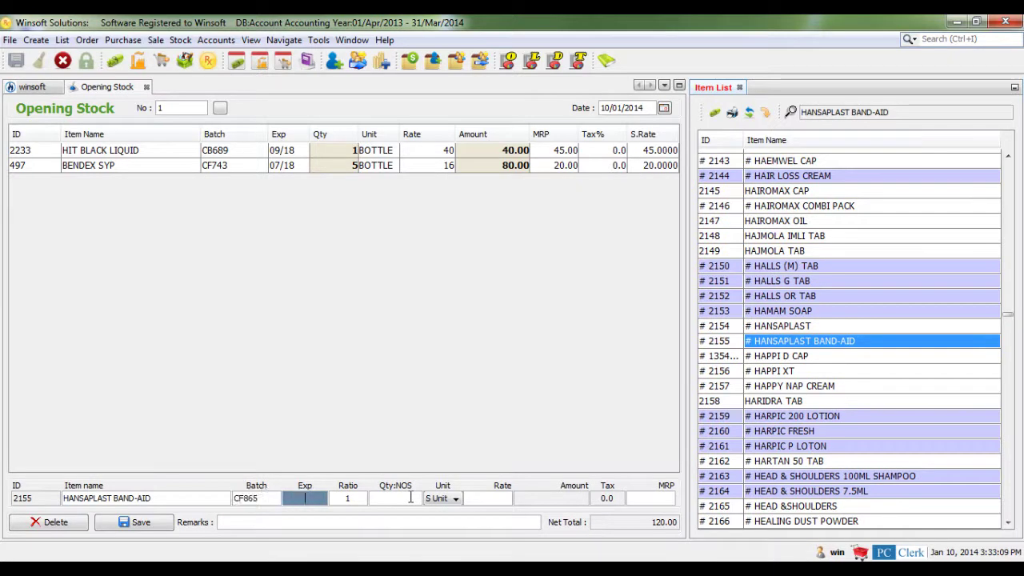
pyautogui.write('04/18')
pyautogui.press('Return')
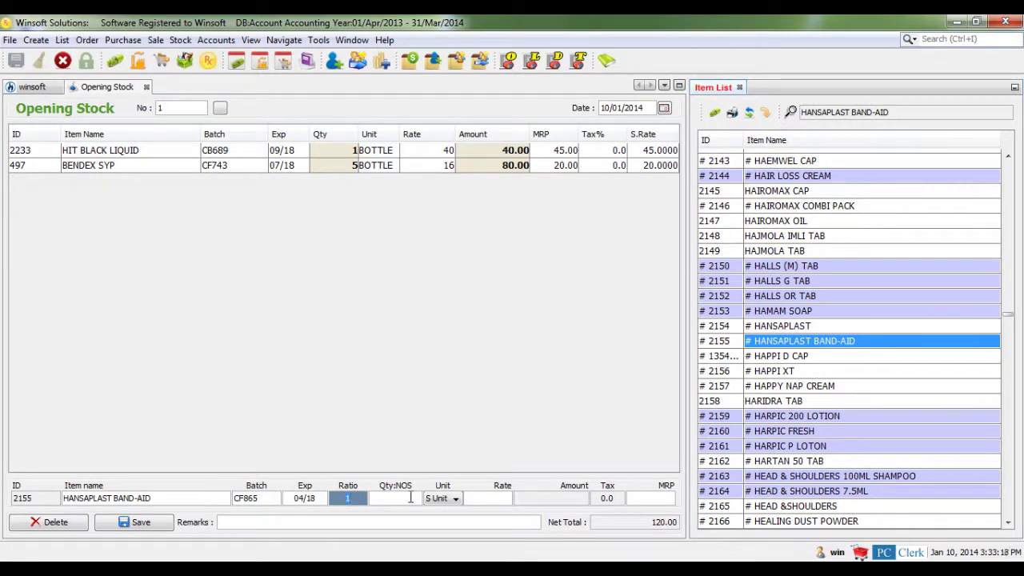
# - Complete the HANSAPLAST BAND-AID line with quantity 86, rate 1.4 and MRP 2, and save the opening stock entry
pyautogui.press('Return')
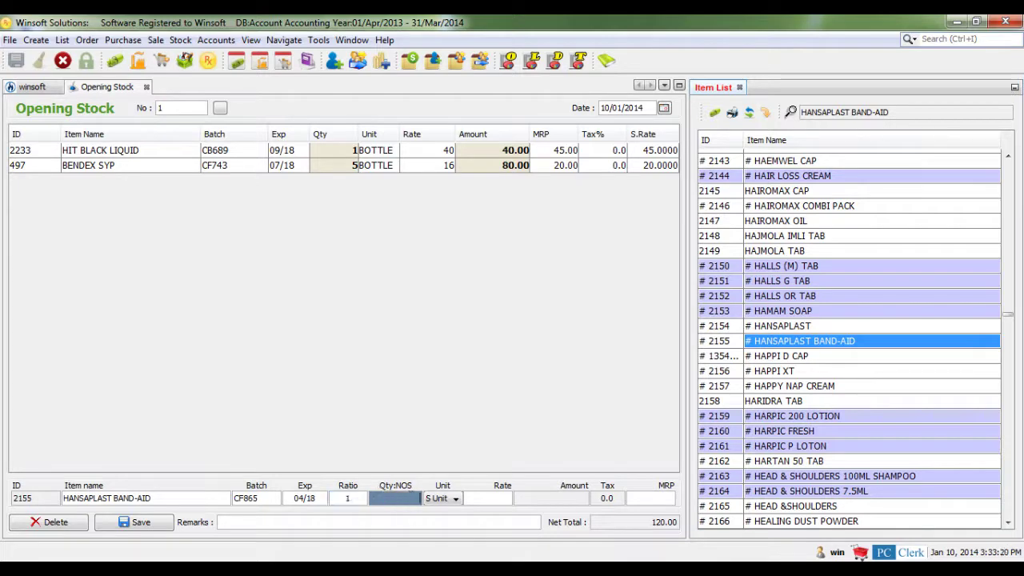
pyautogui.write('36')
pyautogui.press('Return')
pyautogui.press('Return')
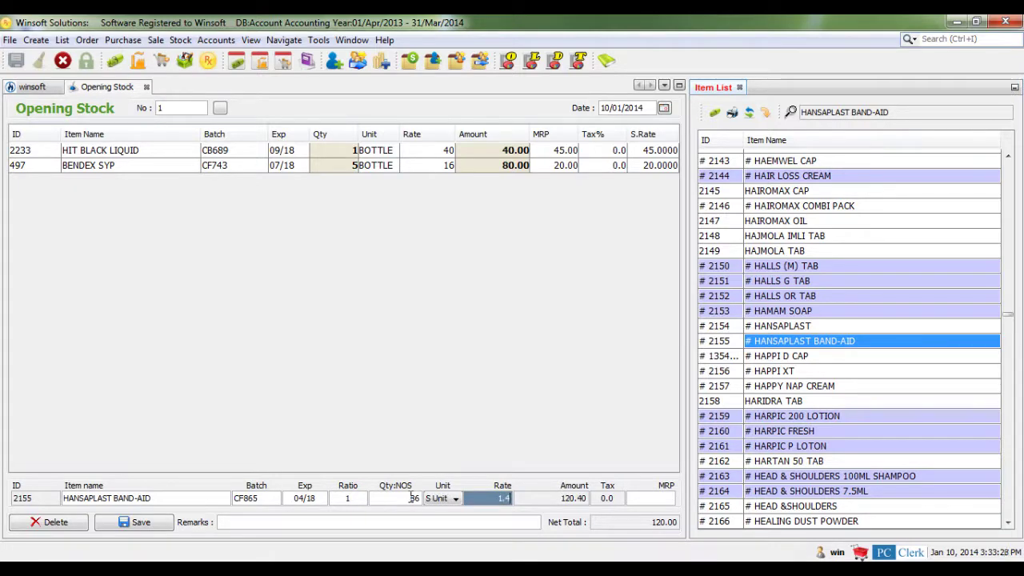
pyautogui.press('Return')
pyautogui.write('2')
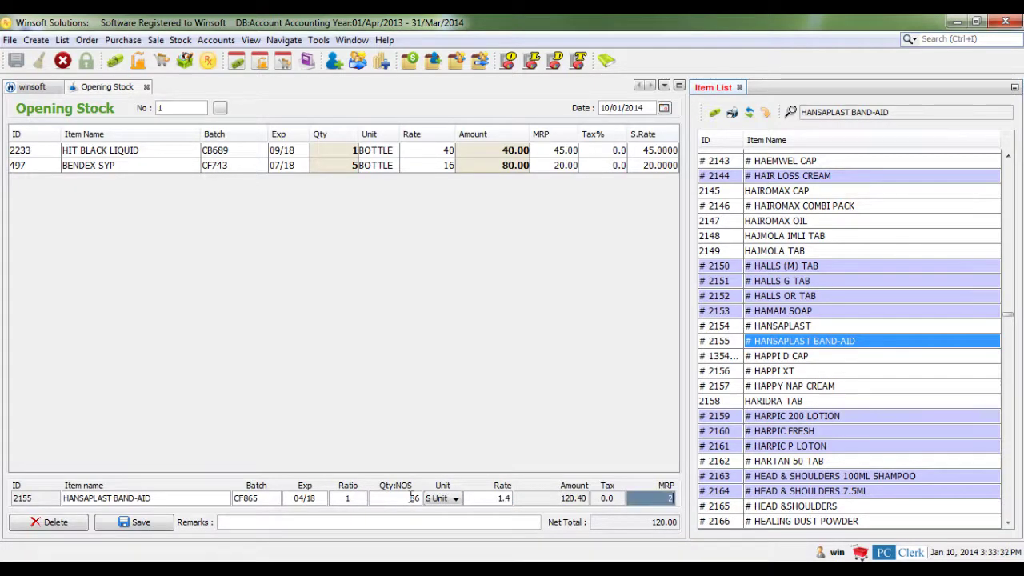
pyautogui.press('Return')
pyautogui.click(157, 523)
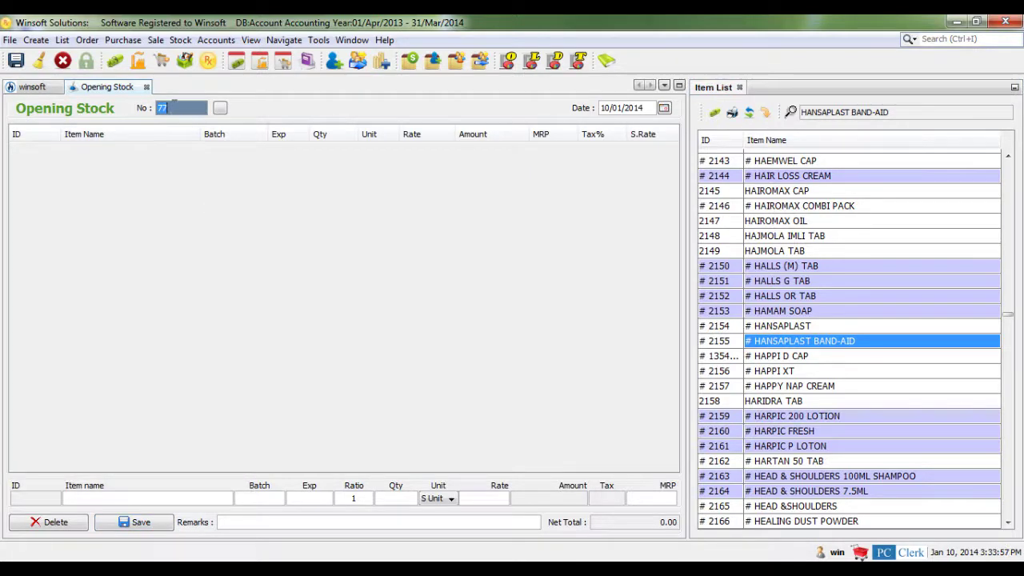
# - Try to set the HIT BLACK LIQUID line's expiry to 09/19 in opening stock entry number 1 and update the entry
pyautogui.write('1')
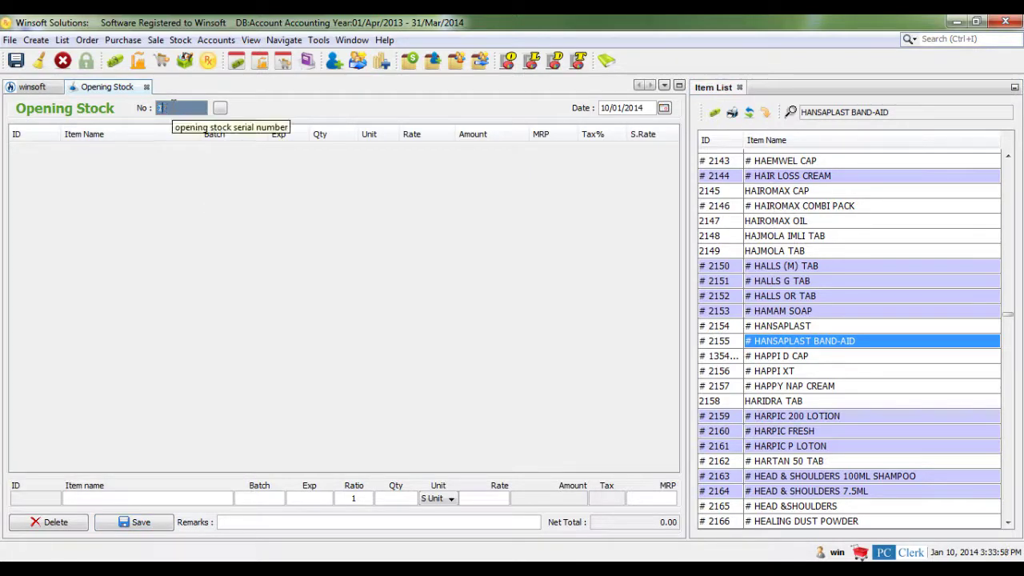
pyautogui.click(221, 109)
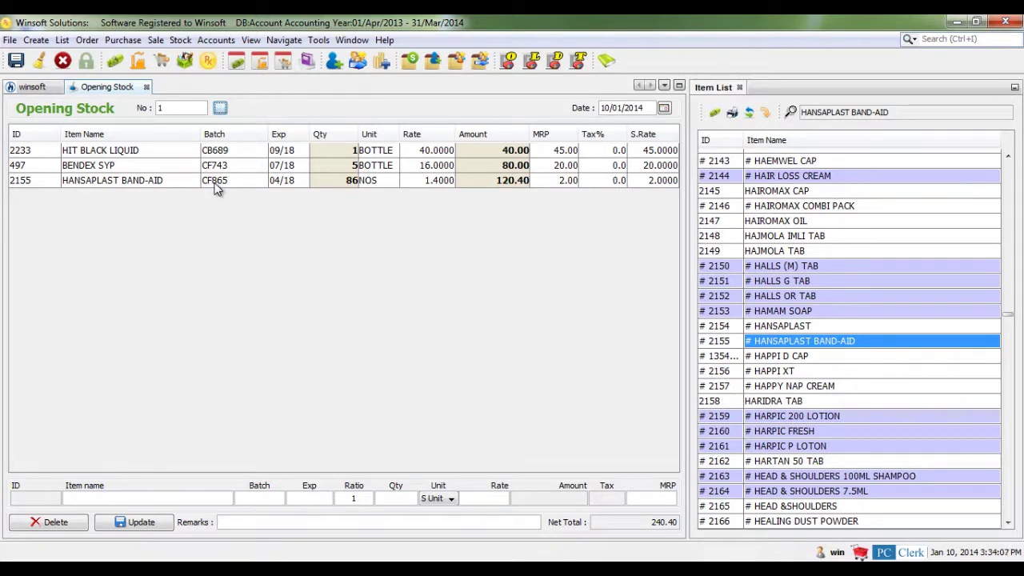
pyautogui.click(212, 157)
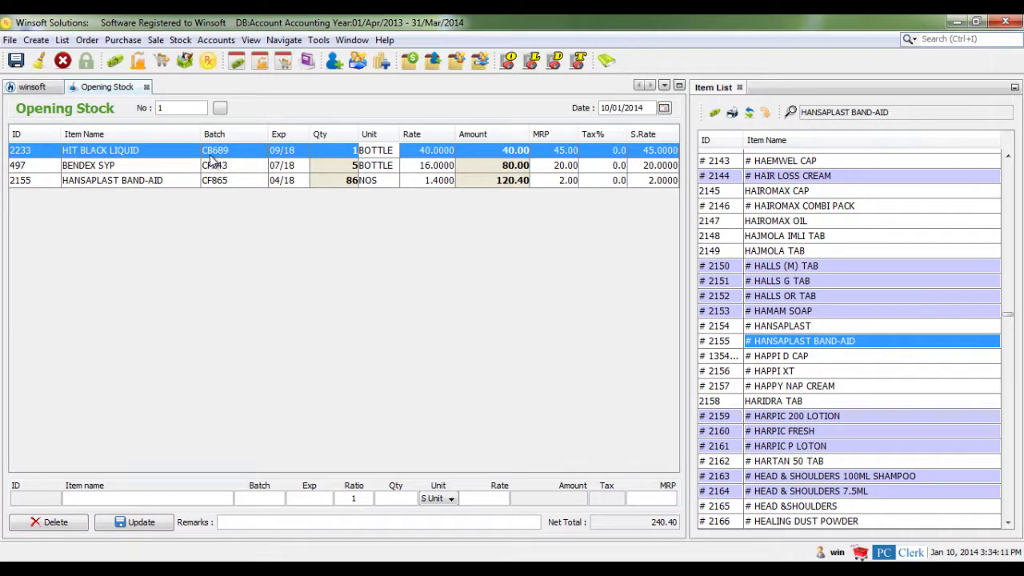
pyautogui.press('Return')
pyautogui.press('Return')
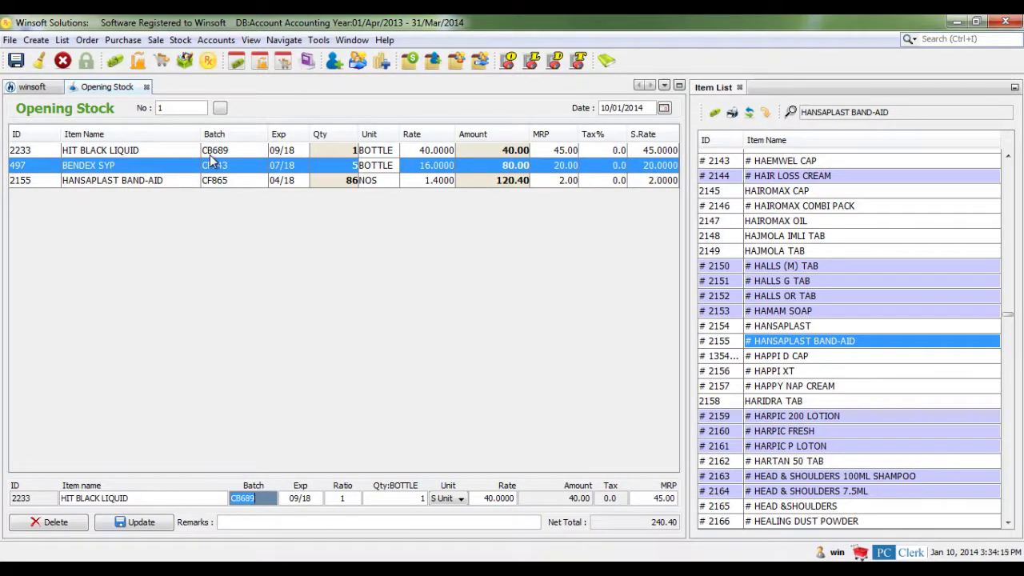
pyautogui.click(311, 497)
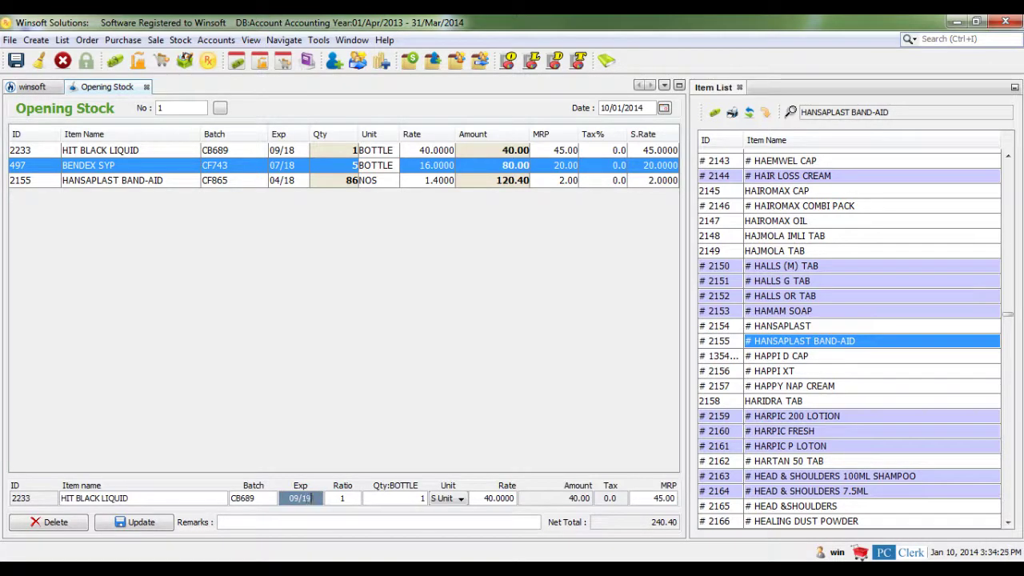
pyautogui.click(152, 527)
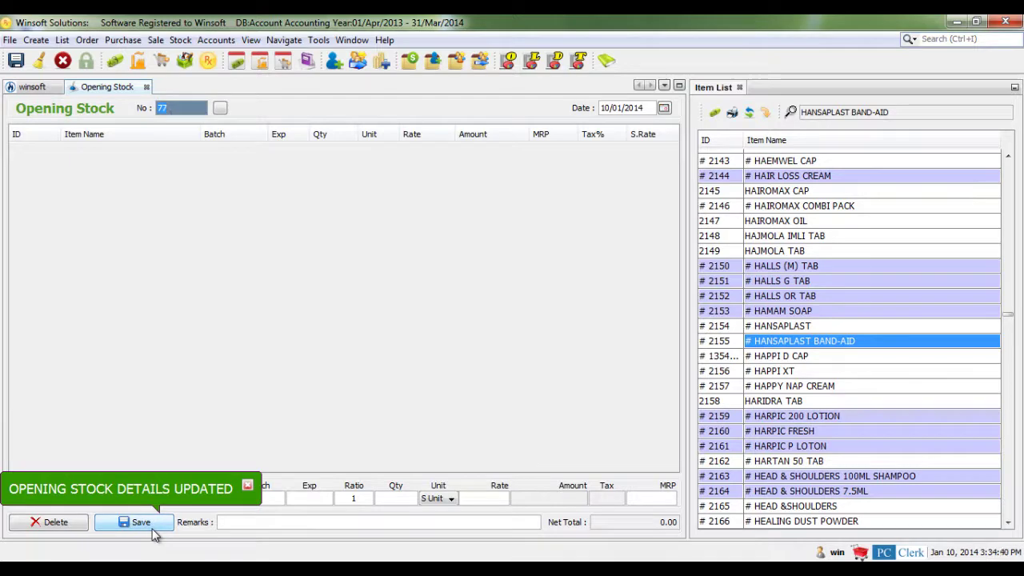
# - Reload opening stock entry number 1, delete its BENDEX SYP line, and update the entry
pyautogui.write('1')
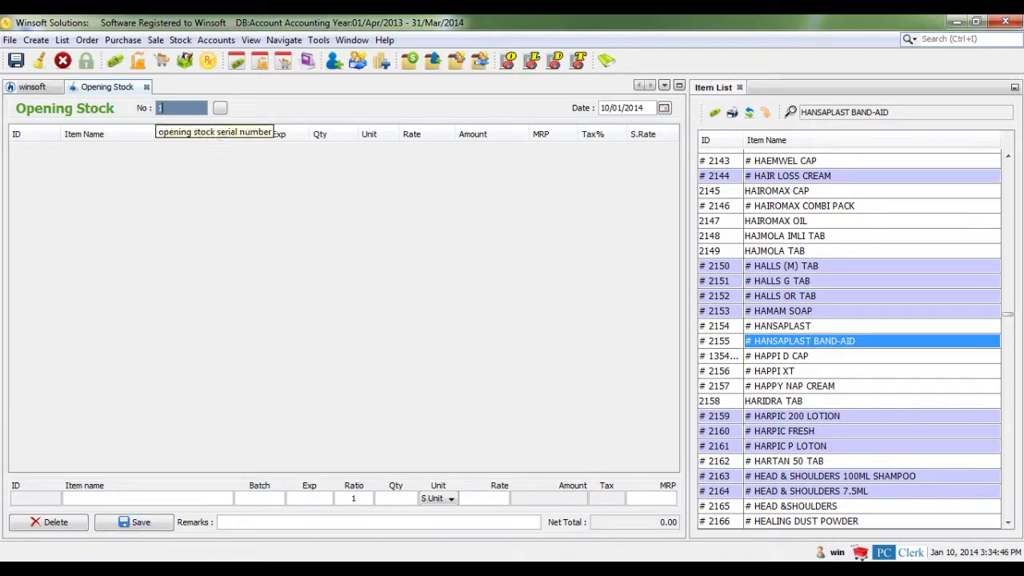
pyautogui.click(220, 109)
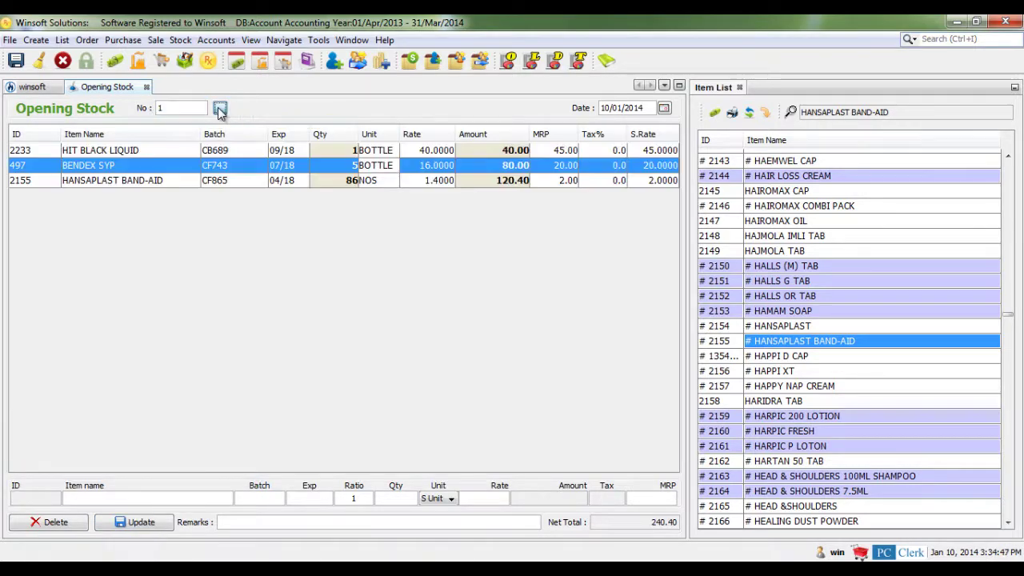
pyautogui.rightClick(208, 157)
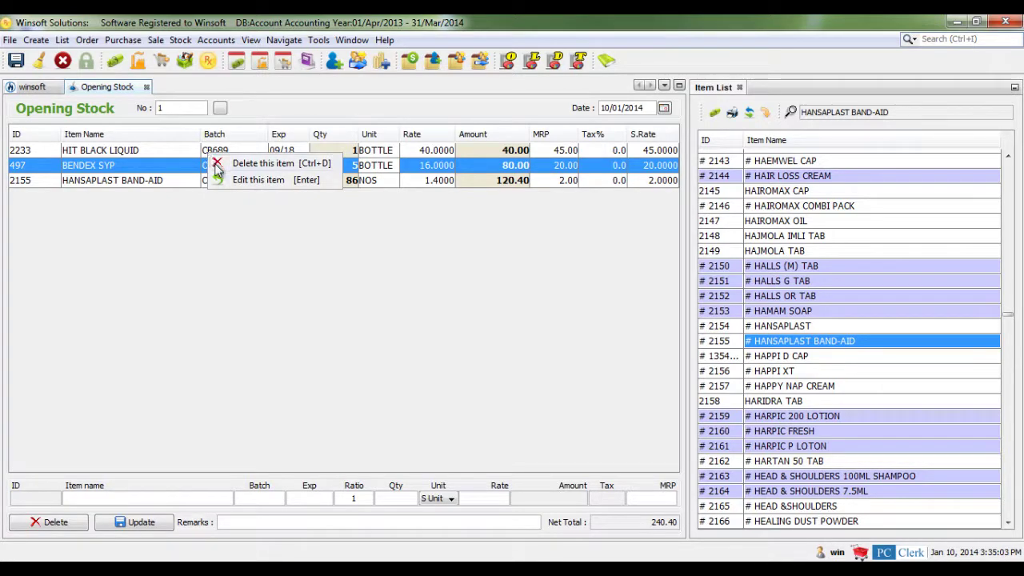
pyautogui.click(234, 164)
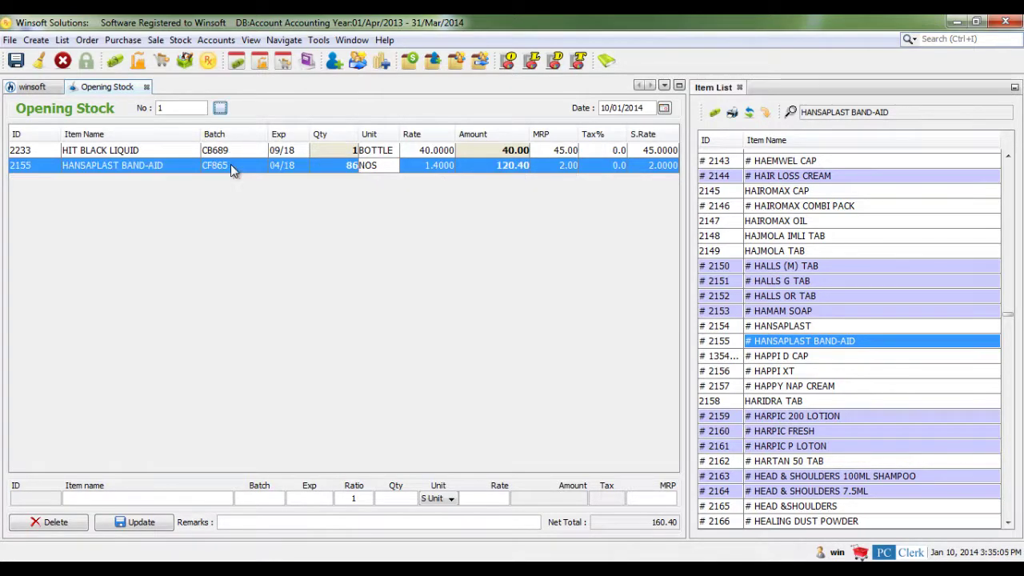
pyautogui.click(131, 522)
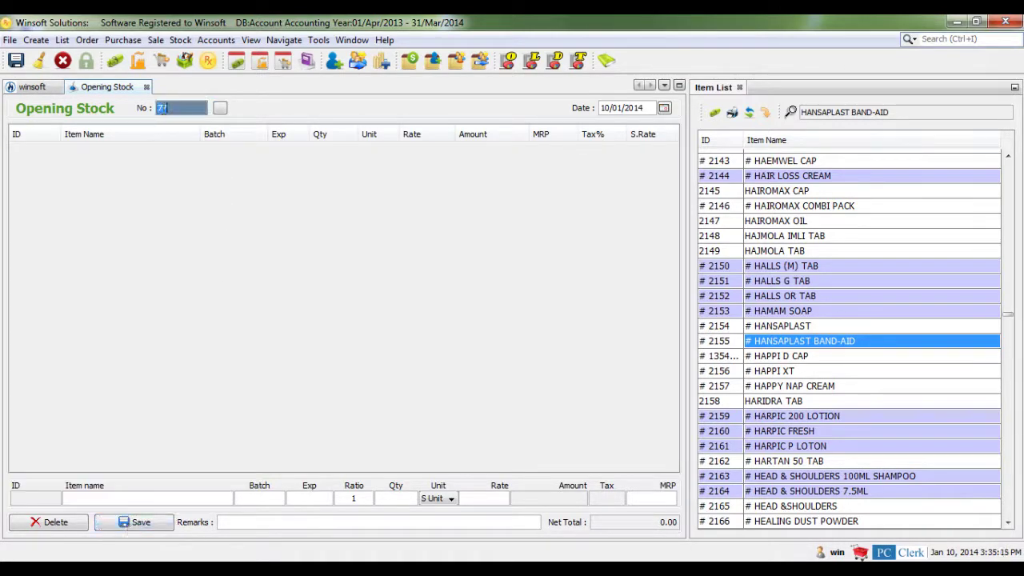
# - Call up opening stock entry number 1 again and delete the whole entry
pyautogui.write('1')
pyautogui.click(220, 107)
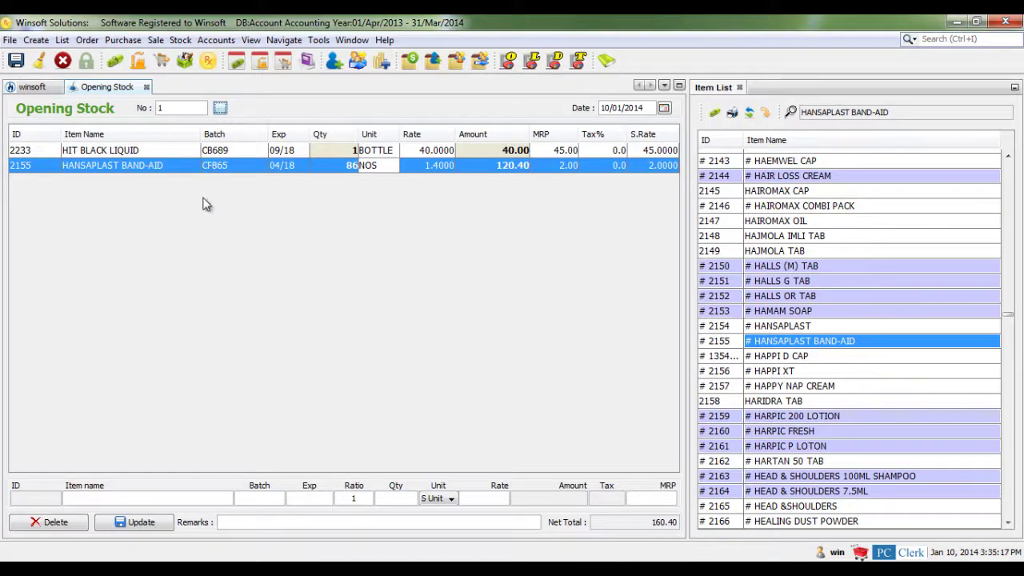
pyautogui.click(76, 524)
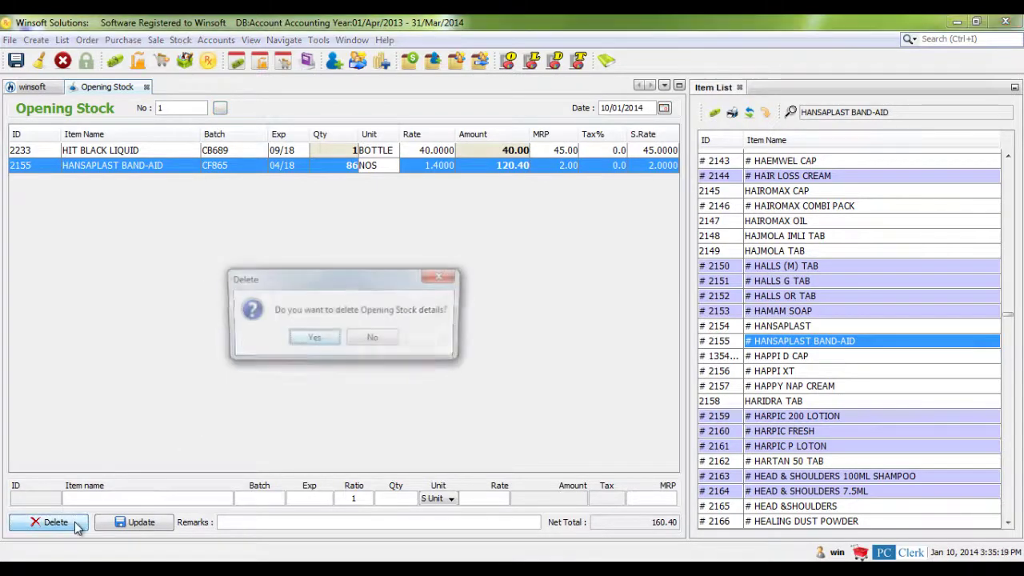
pyautogui.click(312, 340)
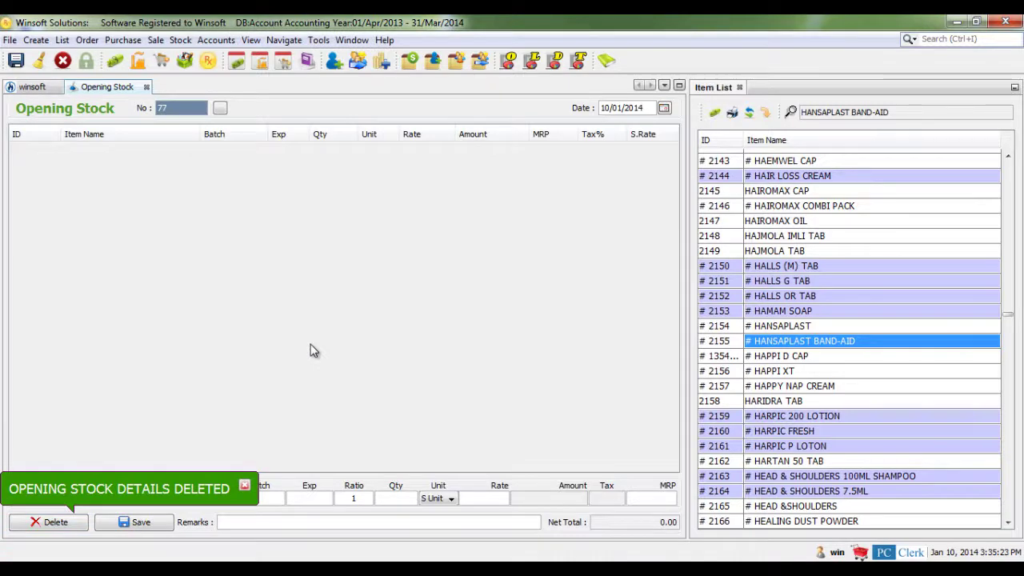